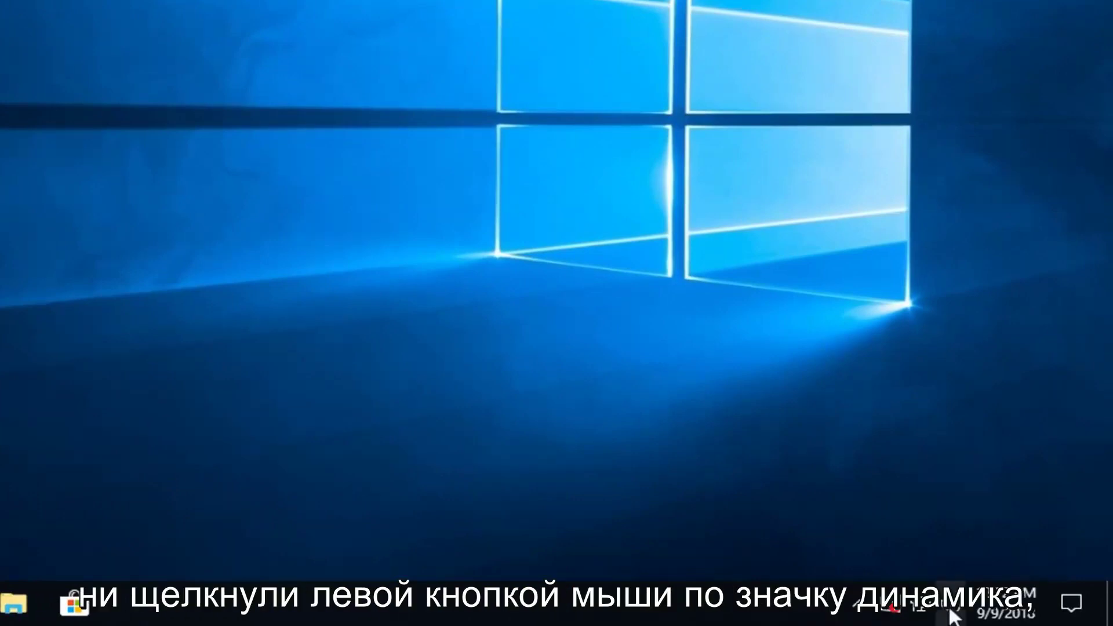
Raise the speaker volume to 92 from the taskbar volume flyout, then dismiss the flyout
click(948, 609)
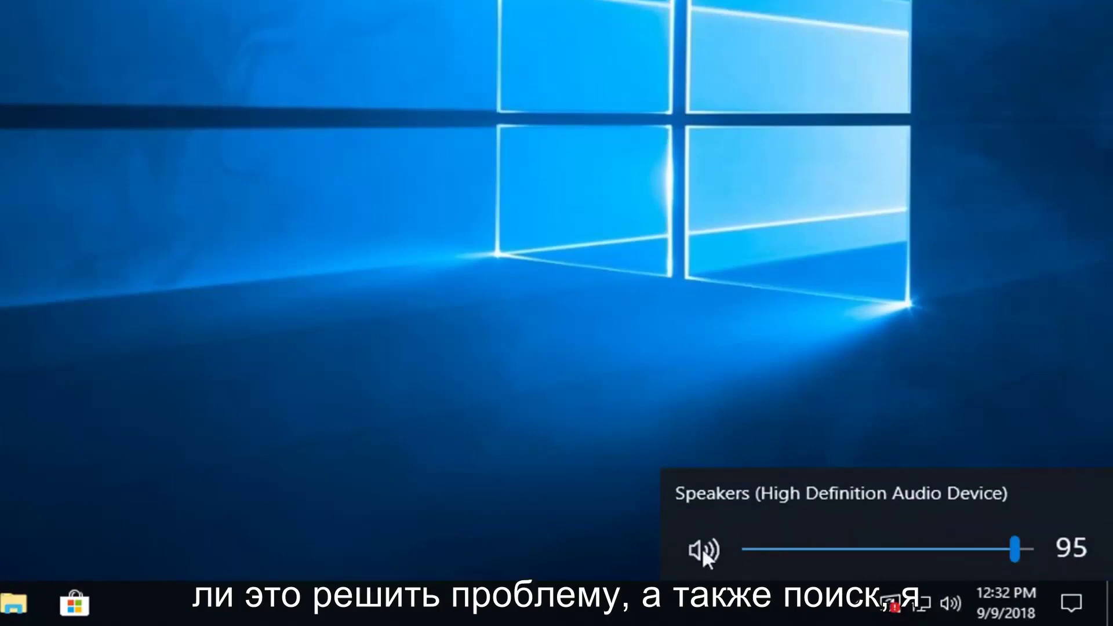
scroll(926, 560, down, 20)
drag(930, 555, 1005, 554)
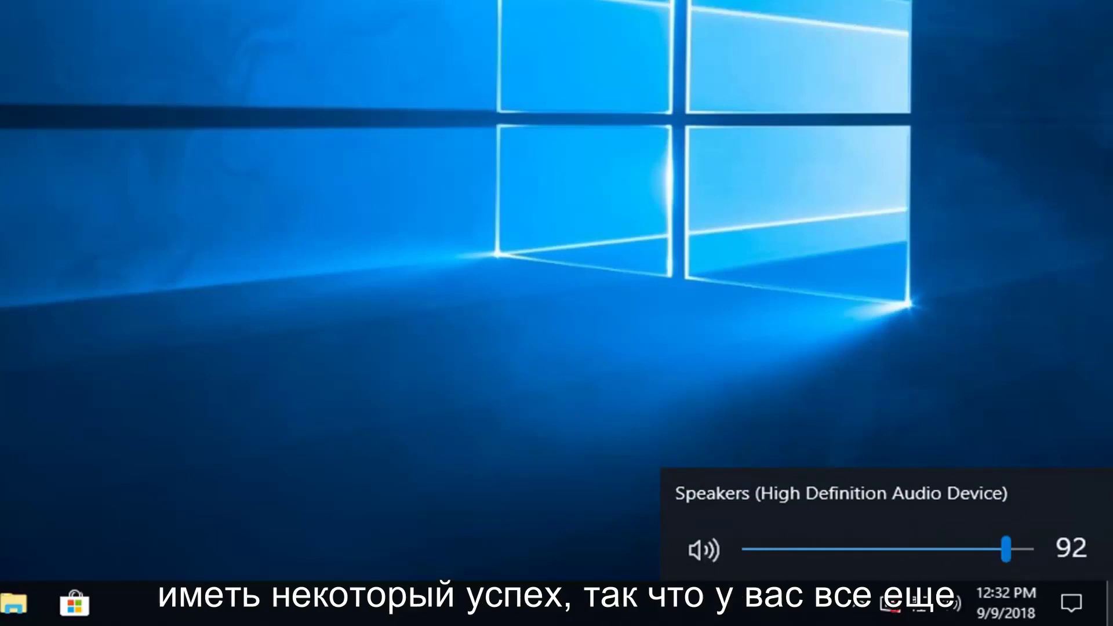
click(850, 389)
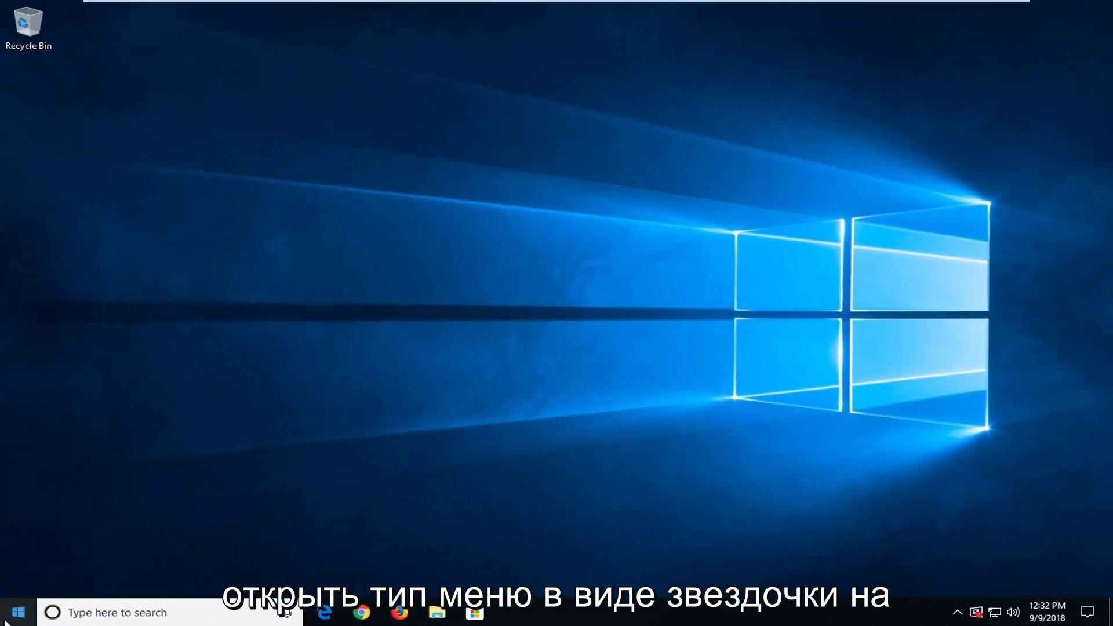
Search the Start menu for 'control panel' and open the Control Panel best match
click(12, 616)
text(contro)
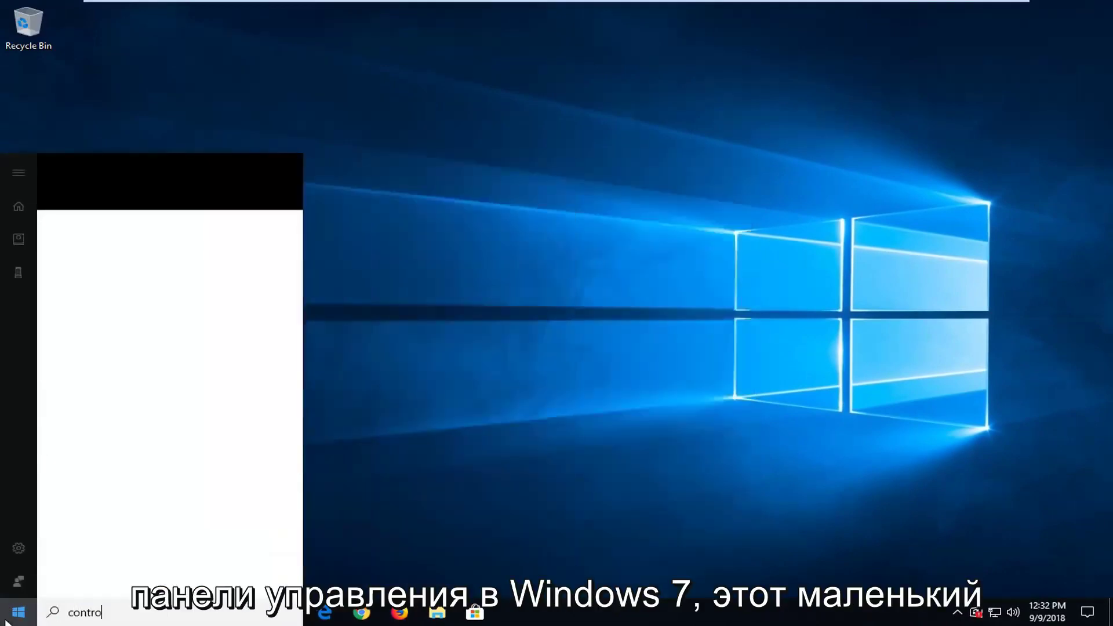
text(l panel)
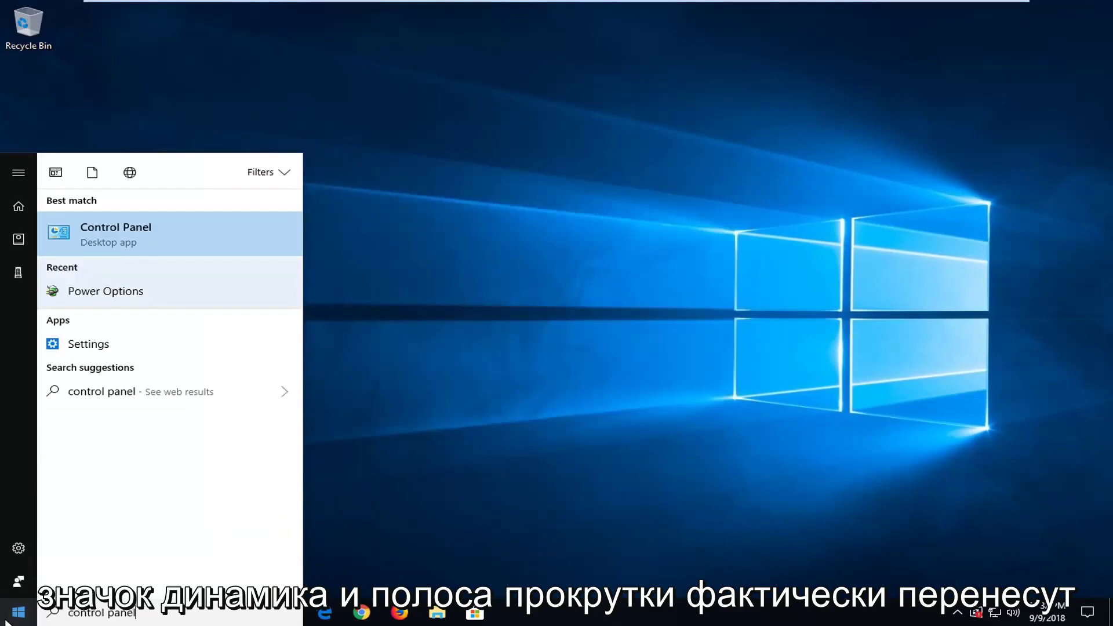
click(132, 239)
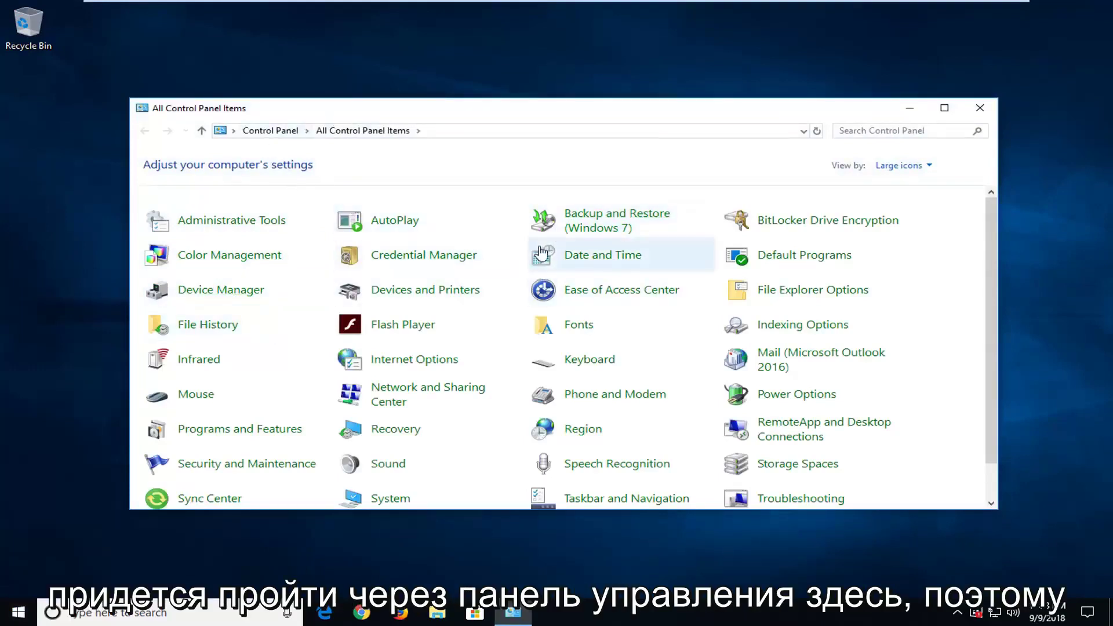
Keep the Large icons view, open Sound, and look over the Speakers playback device options
click(922, 165)
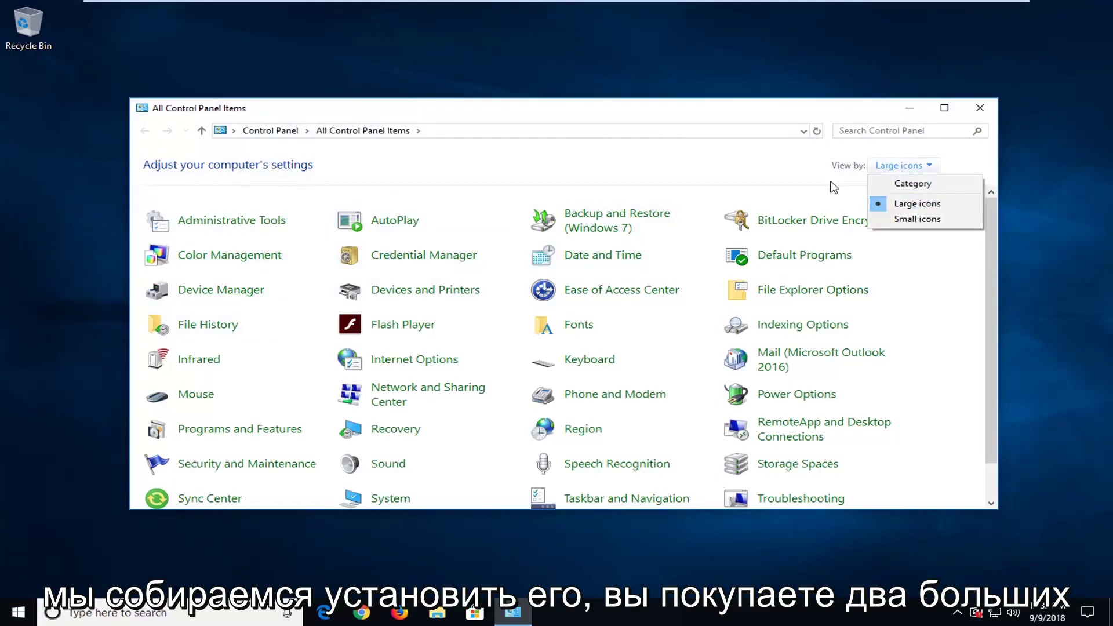
click(705, 195)
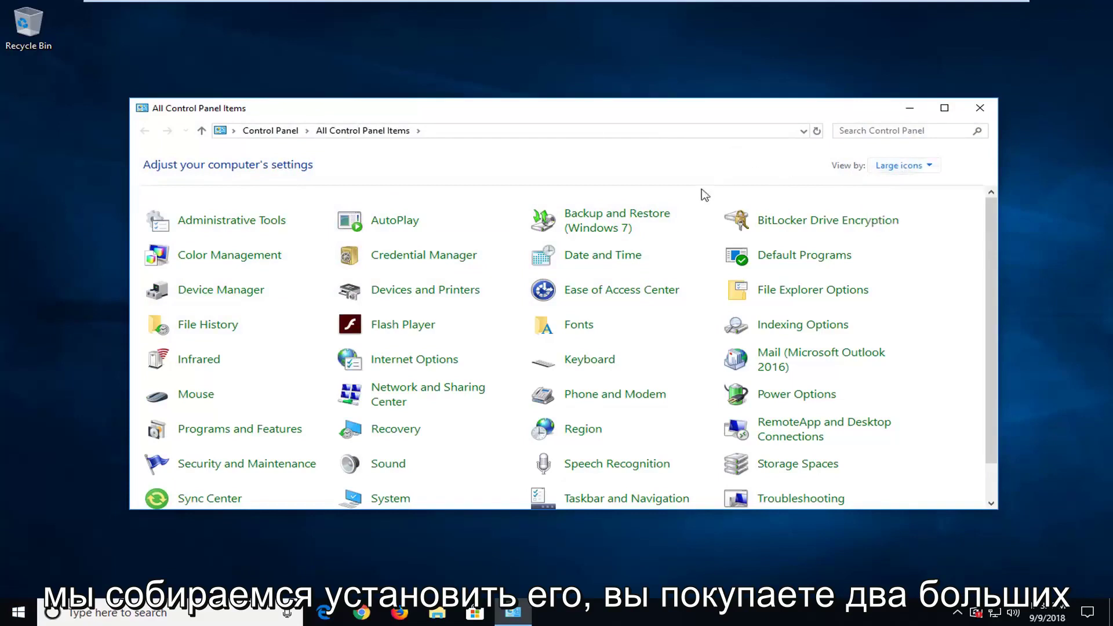
click(385, 470)
drag(155, 34, 518, 135)
click(458, 217)
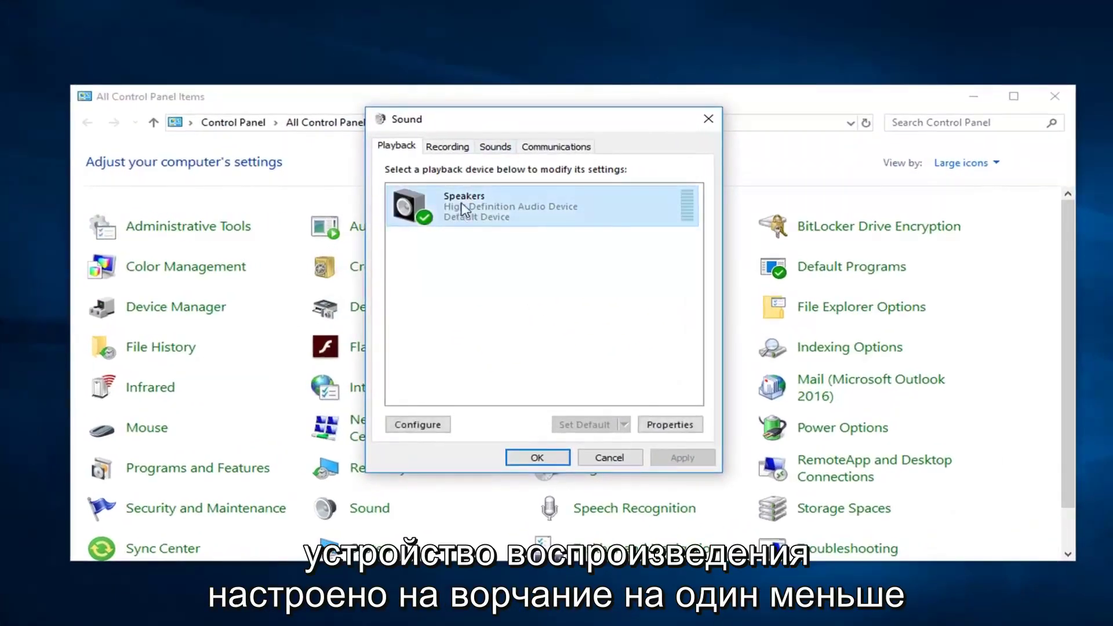
click(494, 305)
right_click(456, 286)
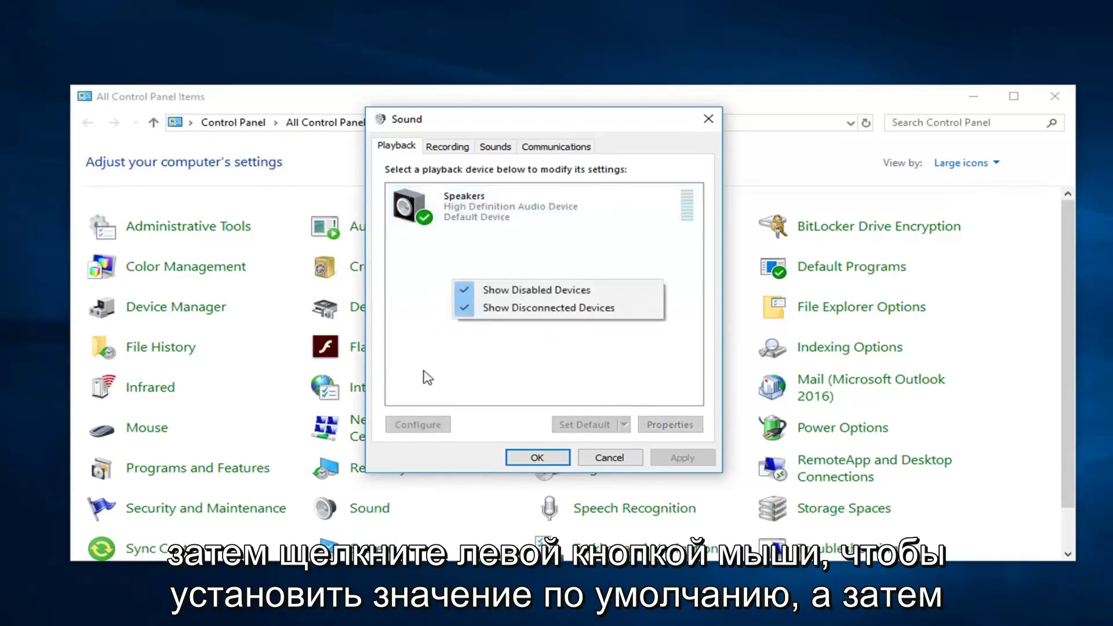
click(412, 347)
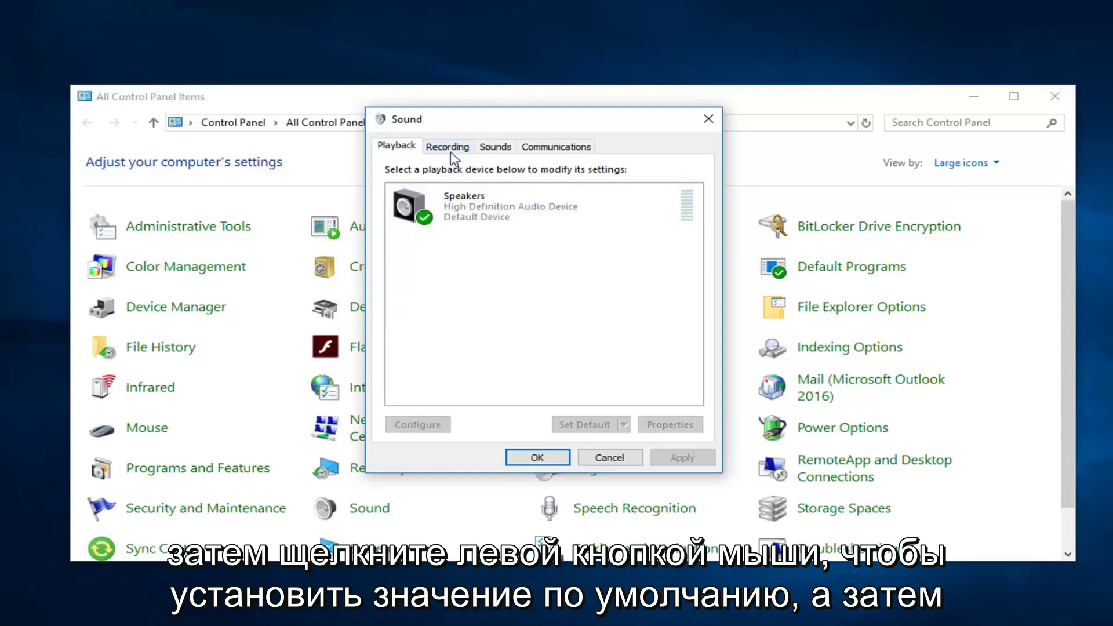
On the Communications tab, choose 'Do nothing' and apply it
click(451, 151)
click(489, 152)
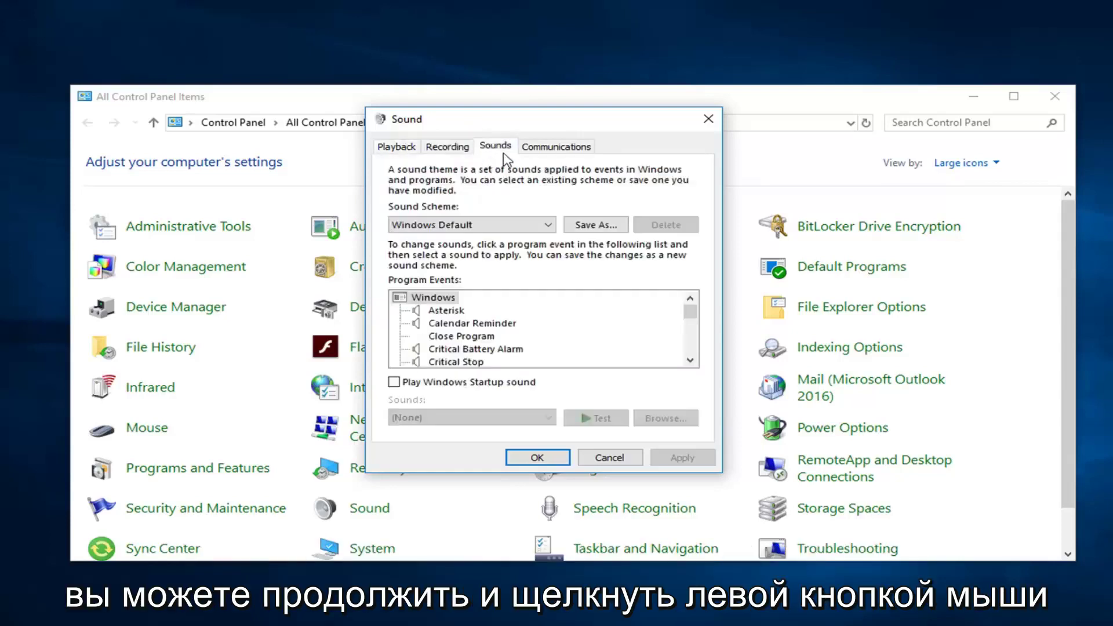
click(547, 150)
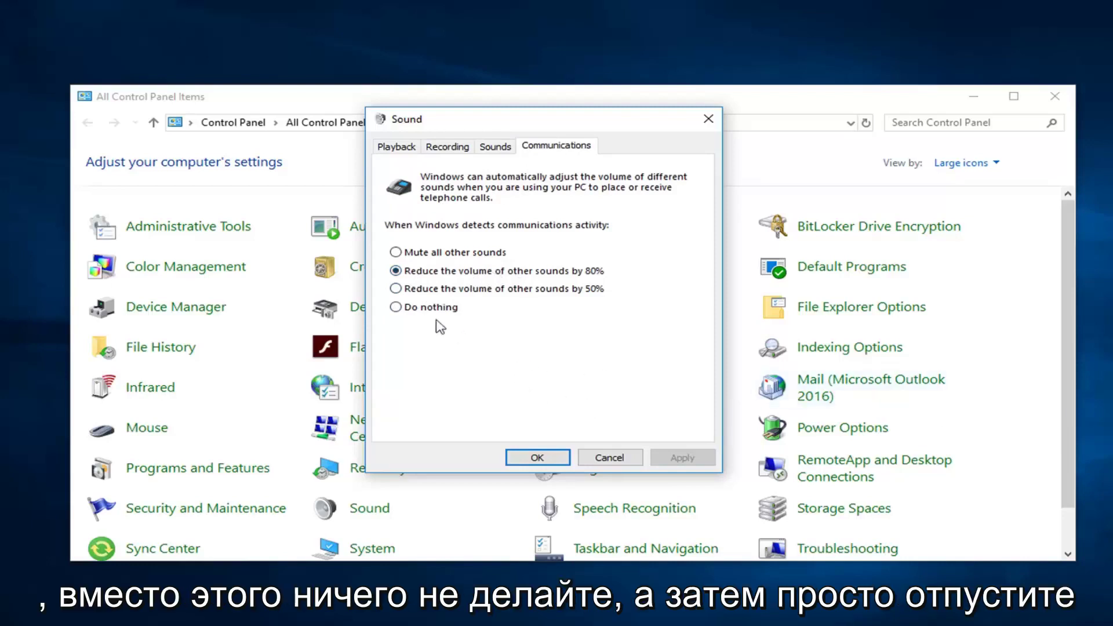
click(405, 309)
click(674, 456)
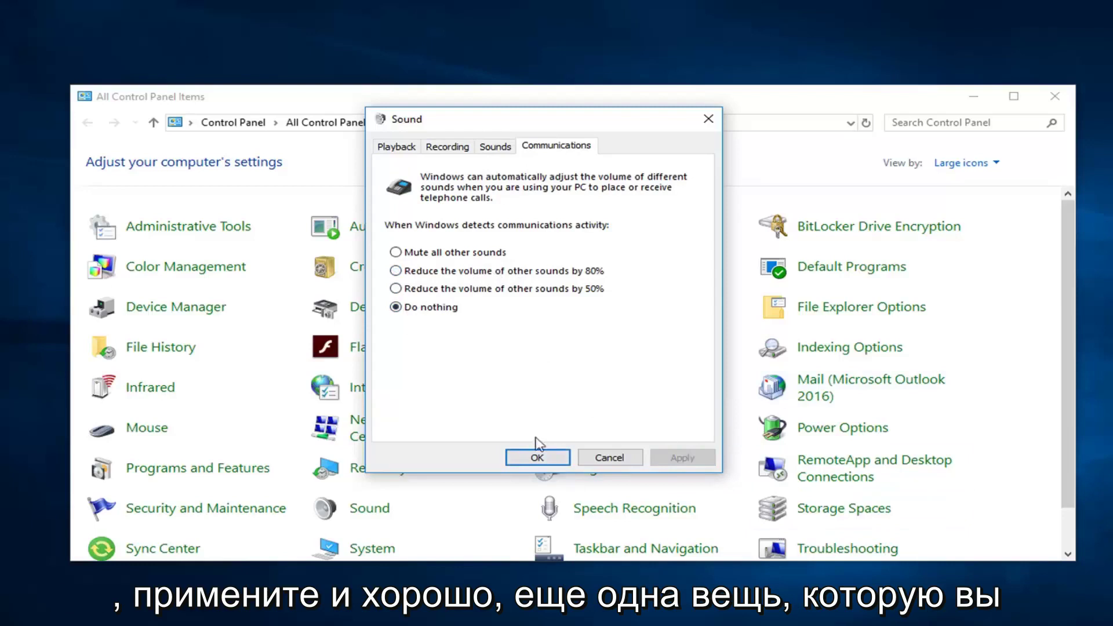
Reopen the Sound dialog and open the Speakers device properties
click(525, 461)
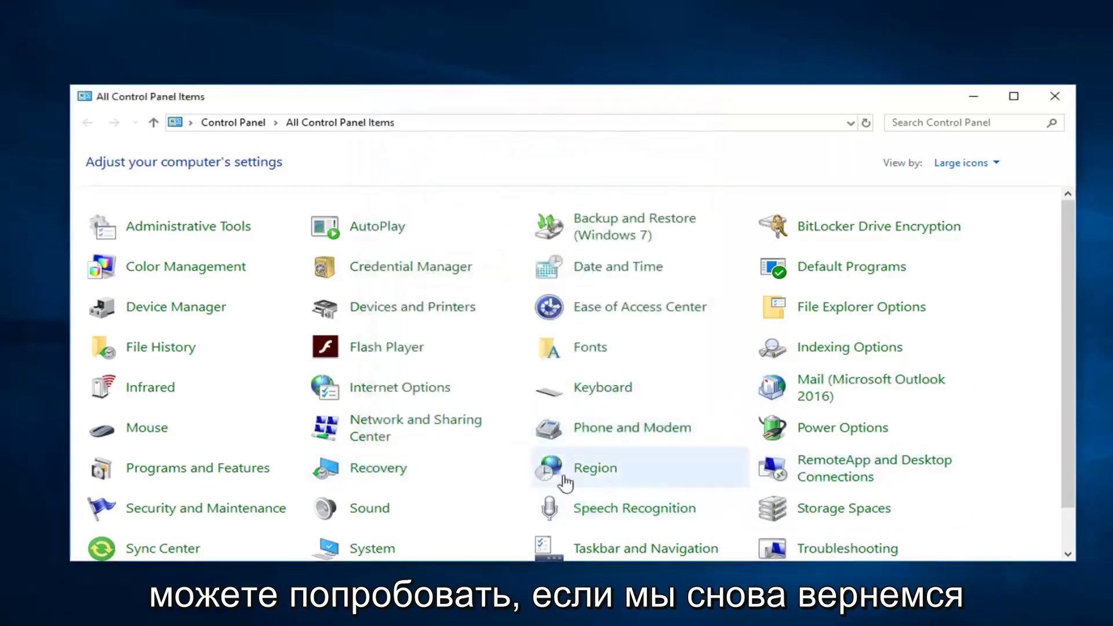
click(370, 509)
drag(220, 20, 579, 104)
click(461, 120)
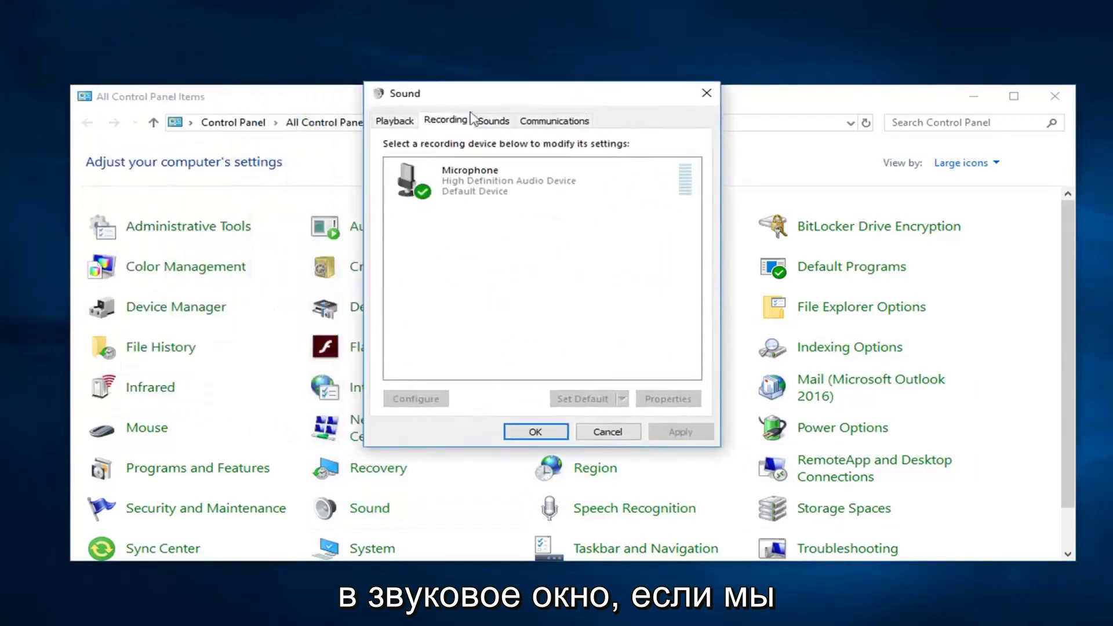
click(395, 120)
click(419, 173)
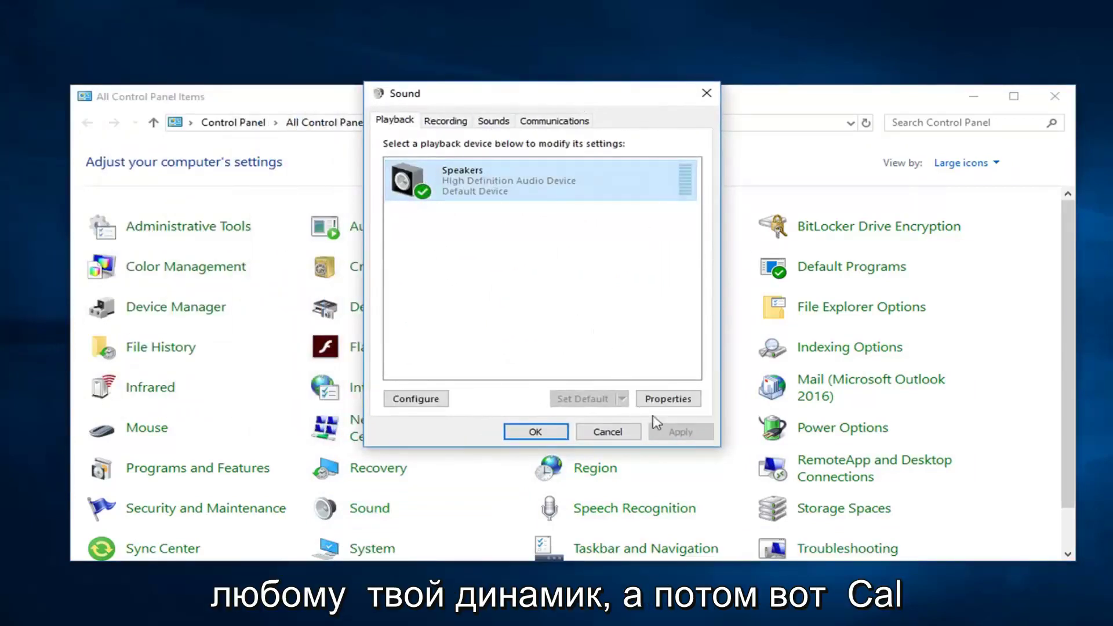
click(667, 399)
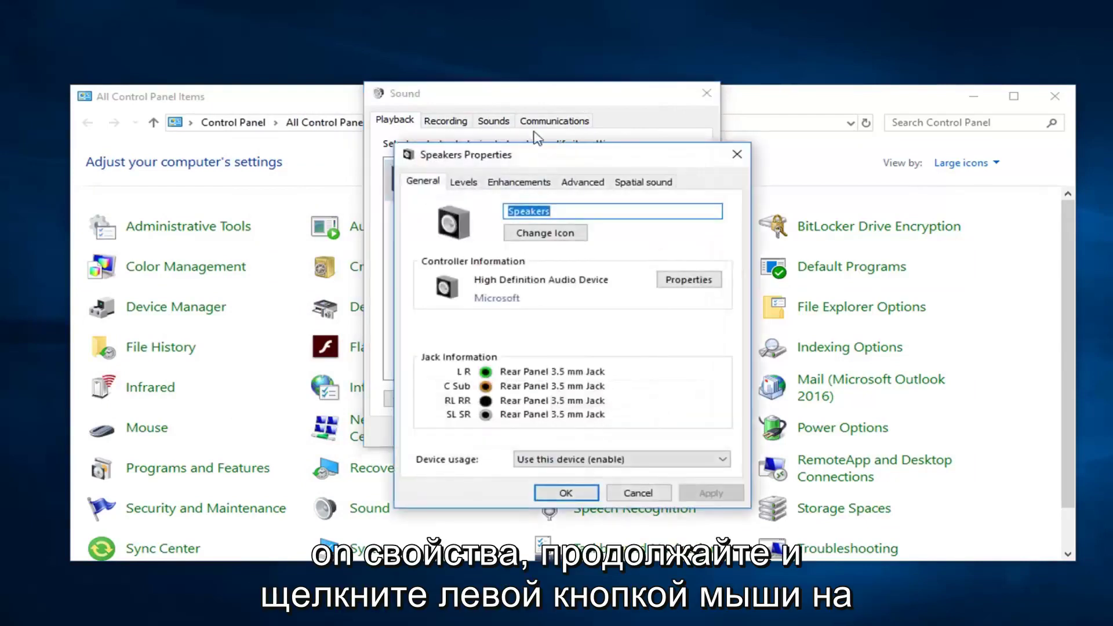
Raise the speakers' Levels volume from 92 to 93
click(483, 129)
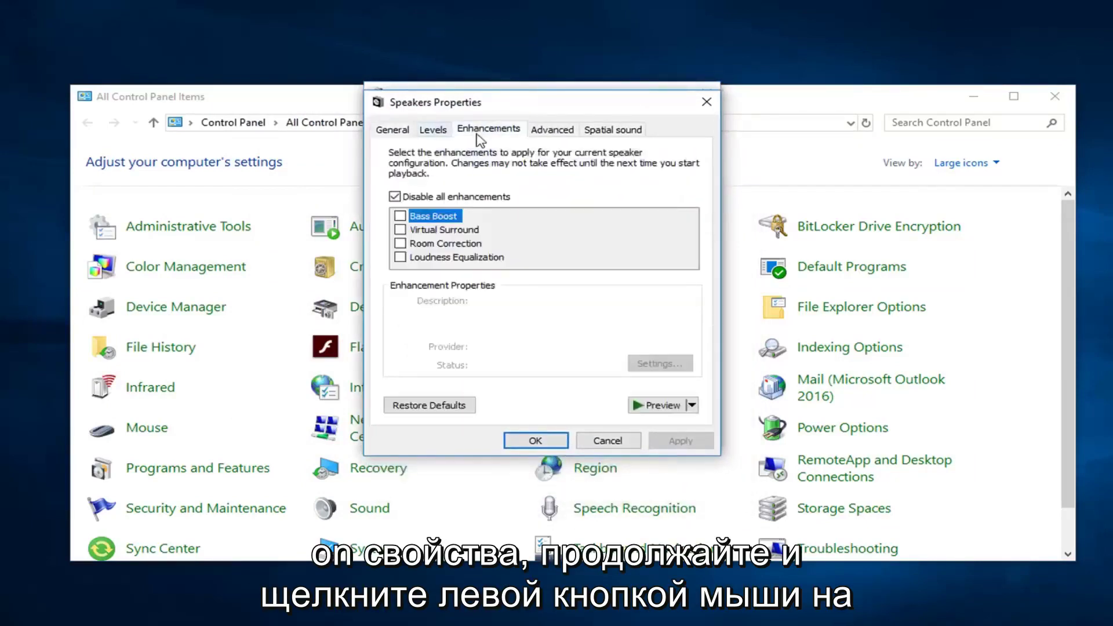
click(436, 138)
click(560, 137)
click(434, 138)
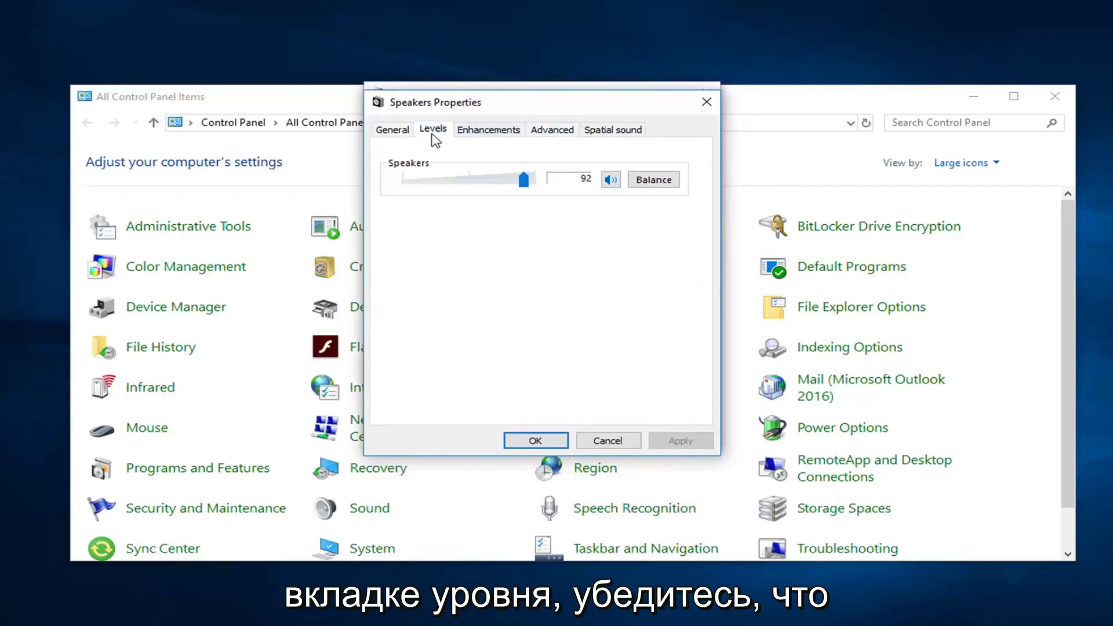
drag(522, 181, 525, 180)
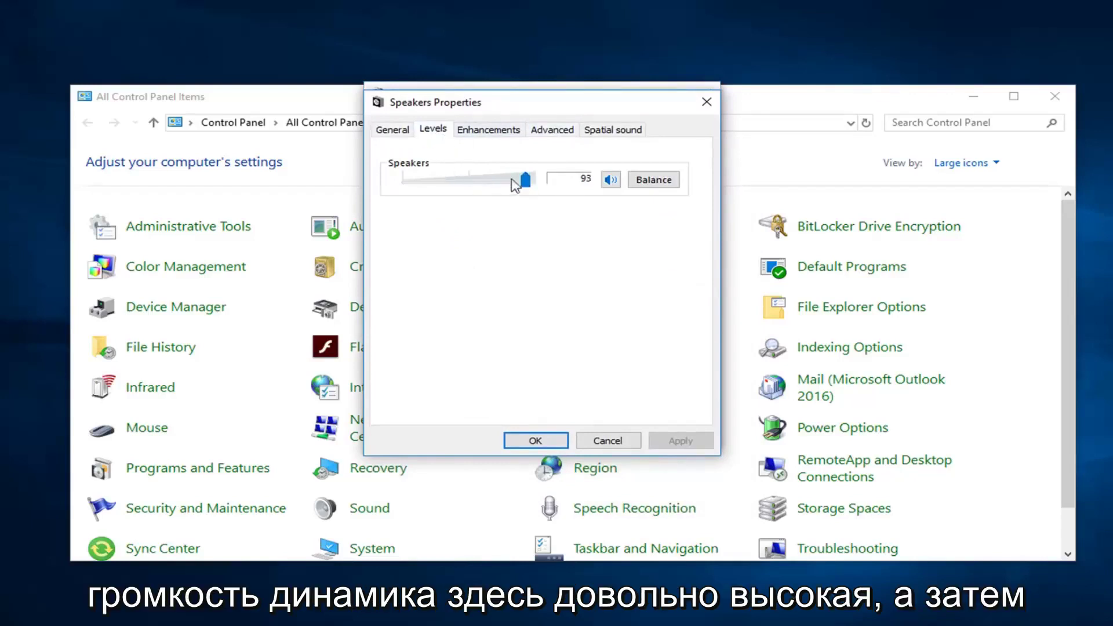
Set the speakers' default format to 24 bit, 192000 Hz (Studio Quality) and apply
click(548, 132)
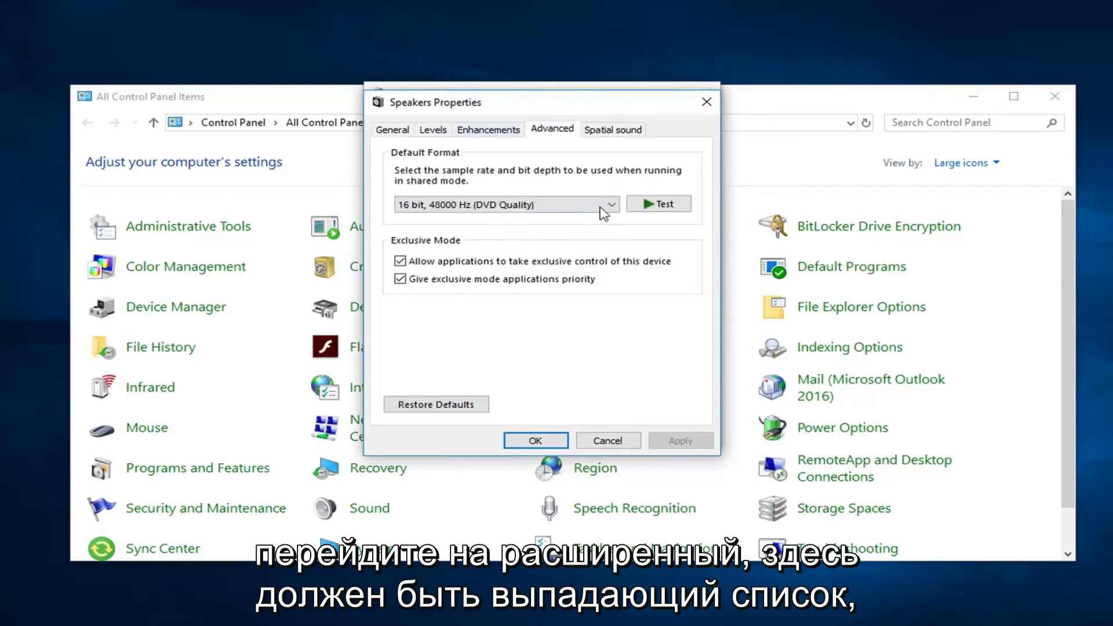
click(603, 208)
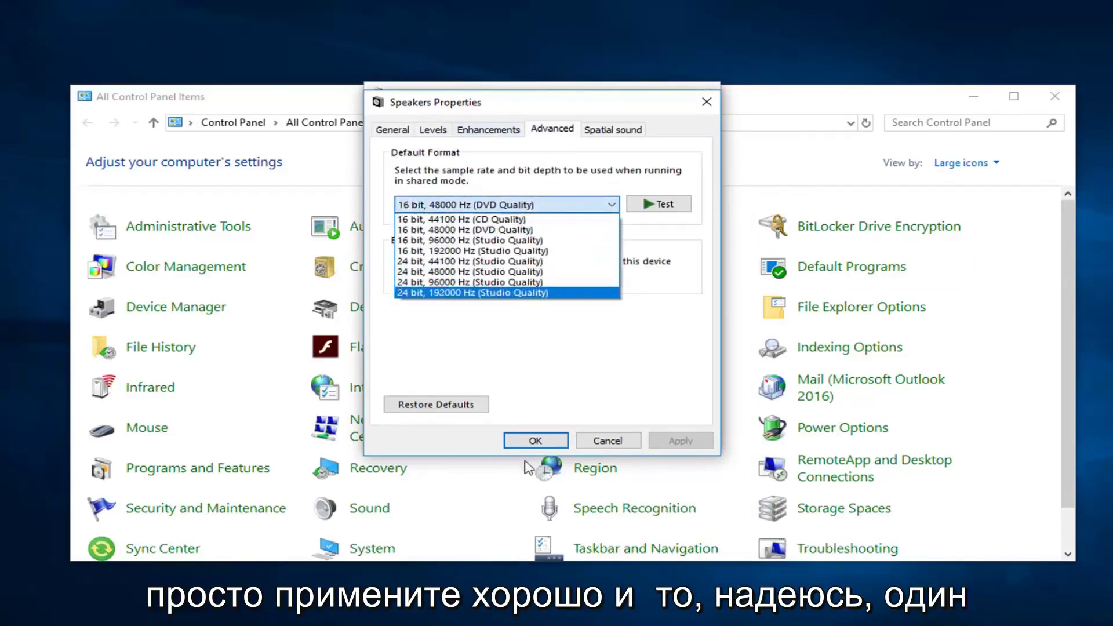
click(498, 250)
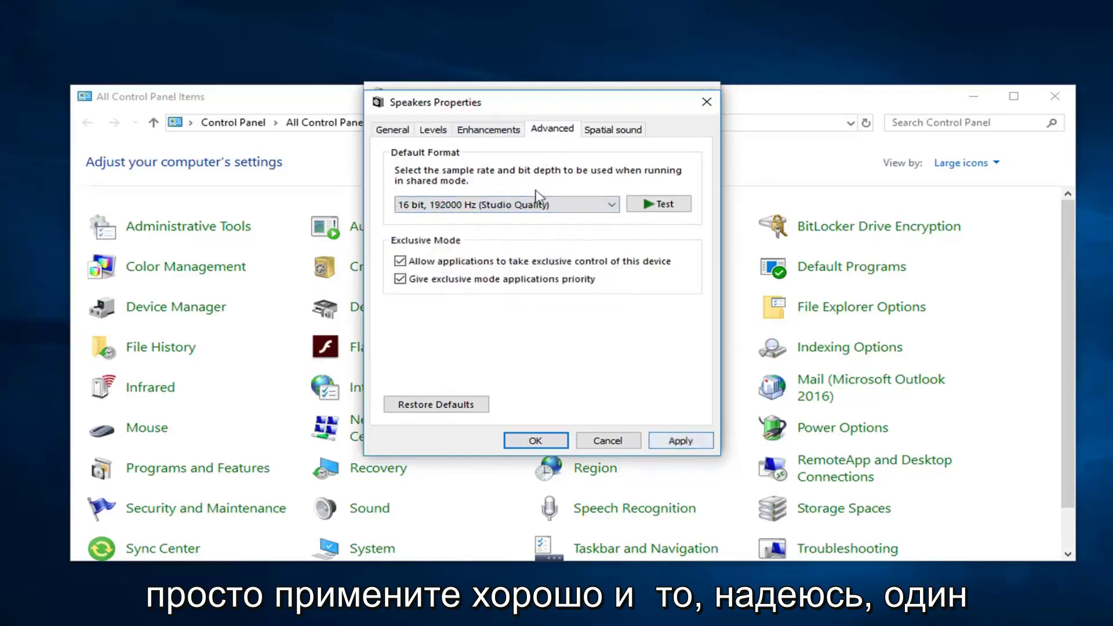
click(497, 205)
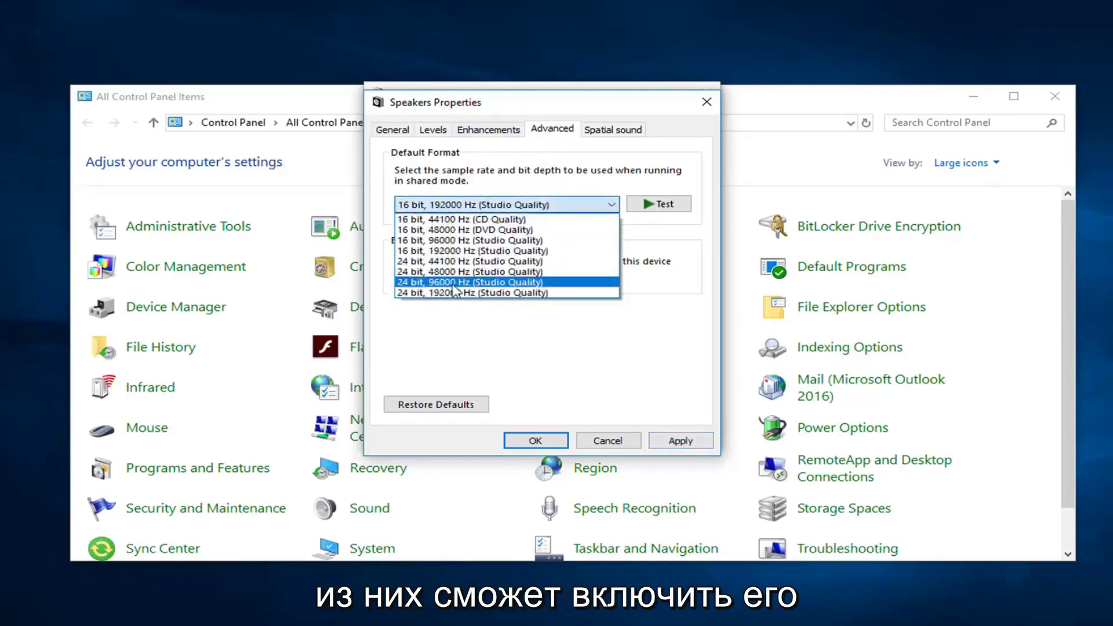
click(446, 294)
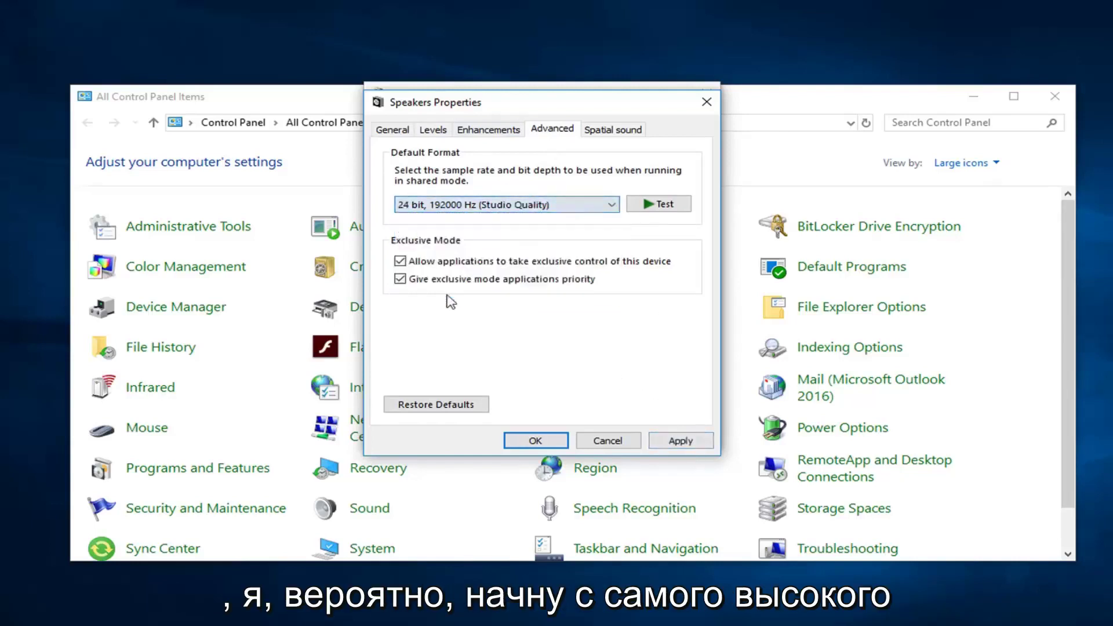
click(696, 444)
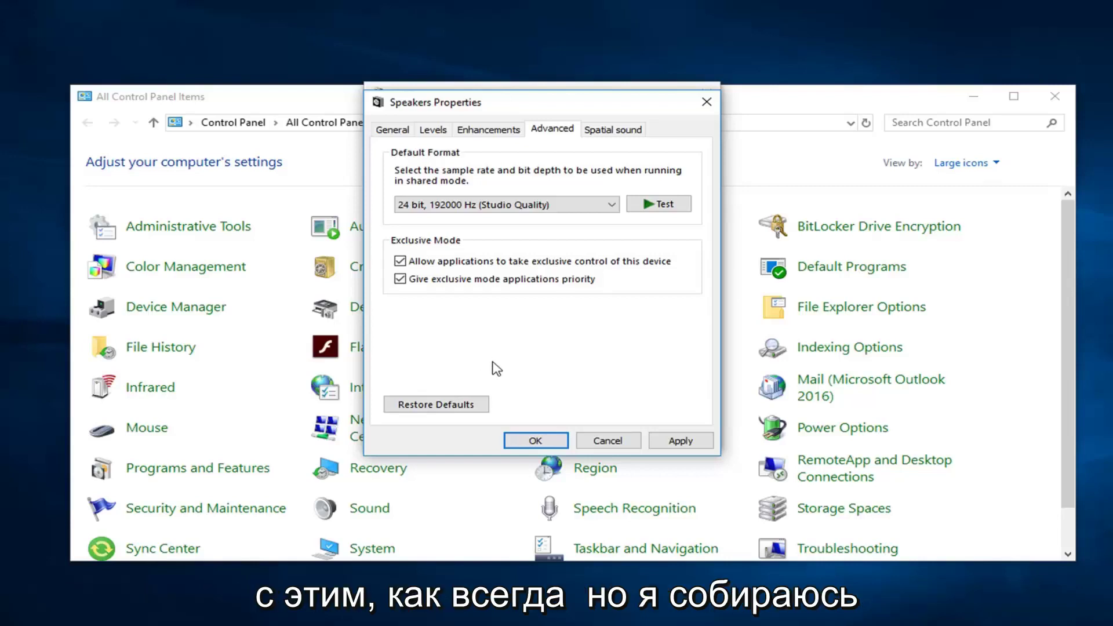
click(681, 442)
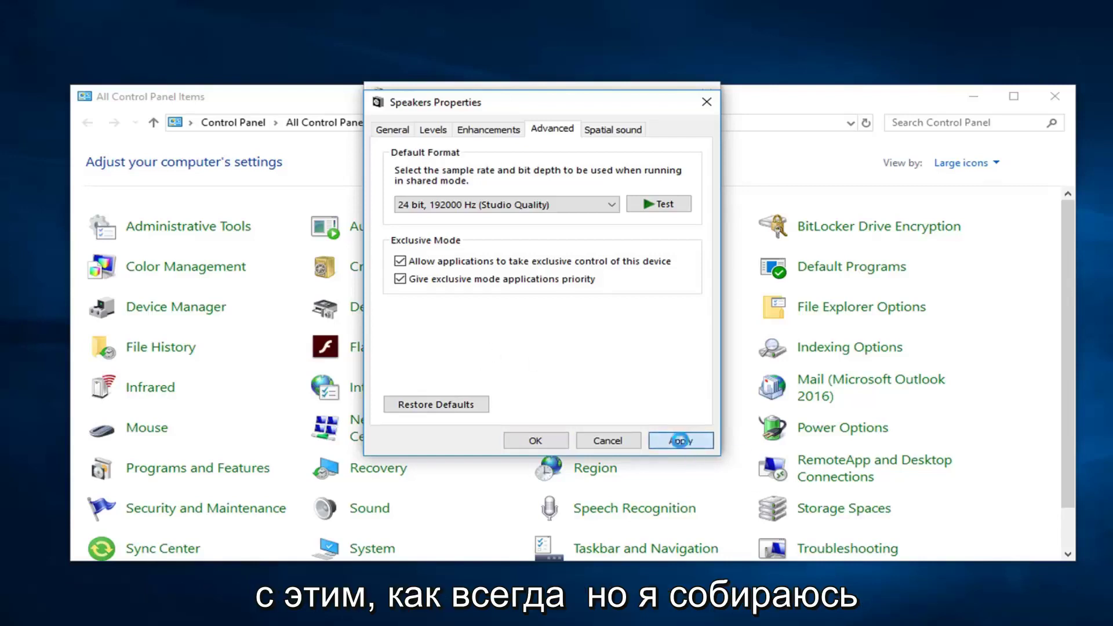
Close Speakers Properties, Sound and Control Panel, then search Start for 'troubleshoot'
click(605, 442)
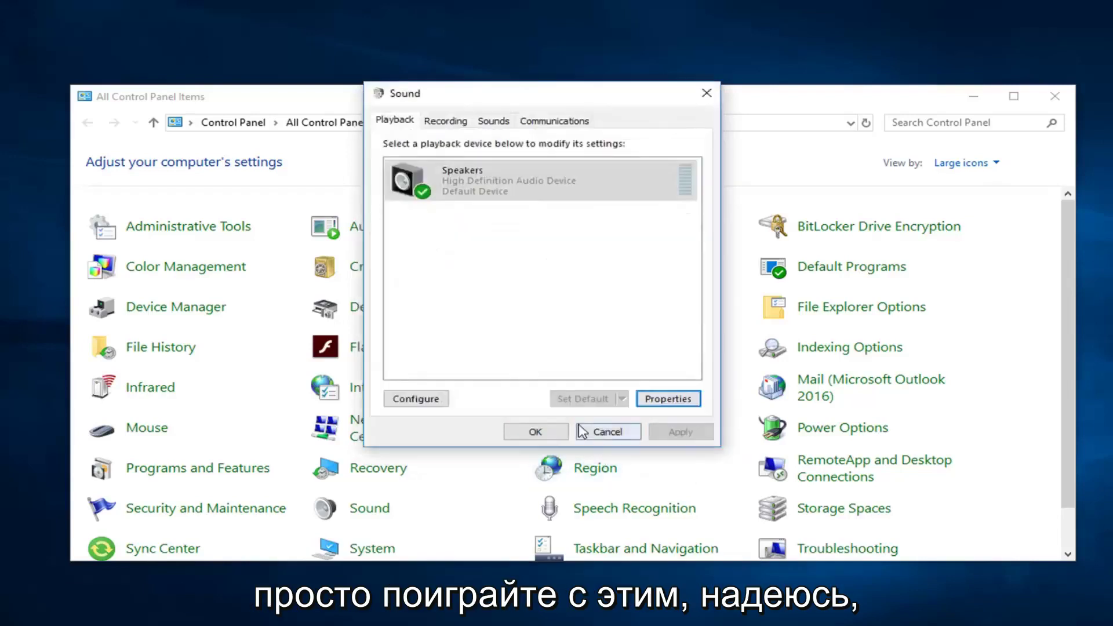
click(701, 98)
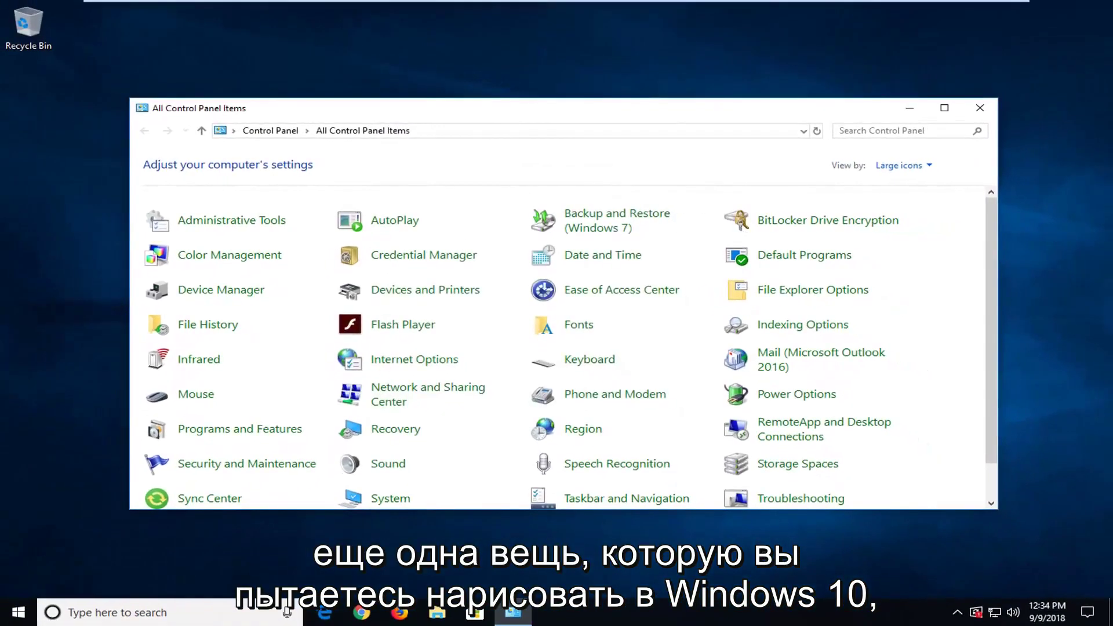
click(979, 108)
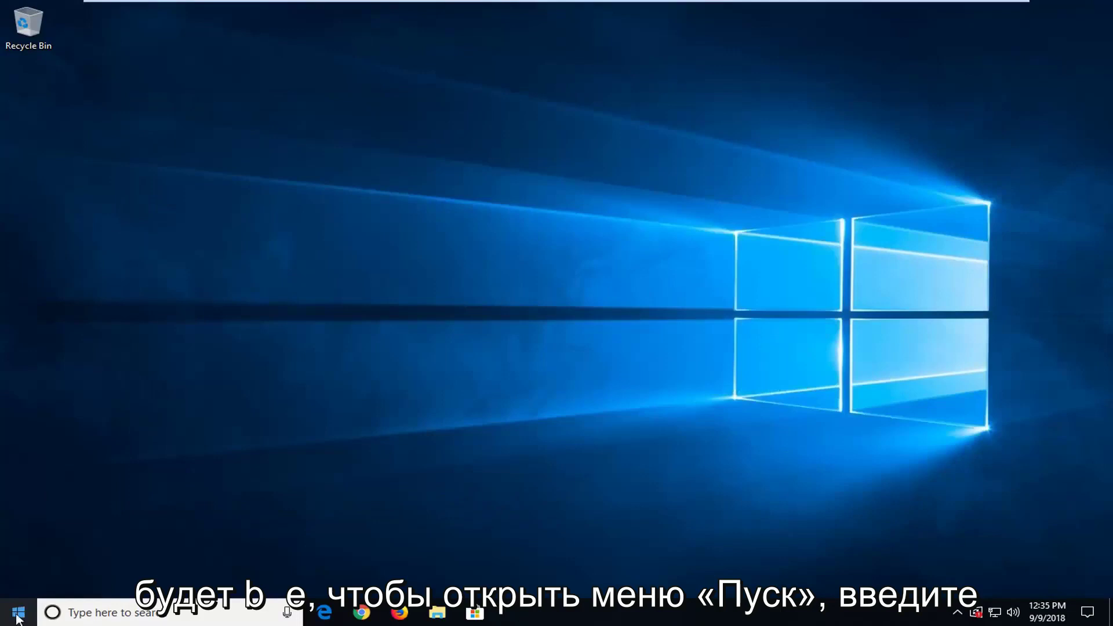
click(3, 615)
text(troubleshoot)
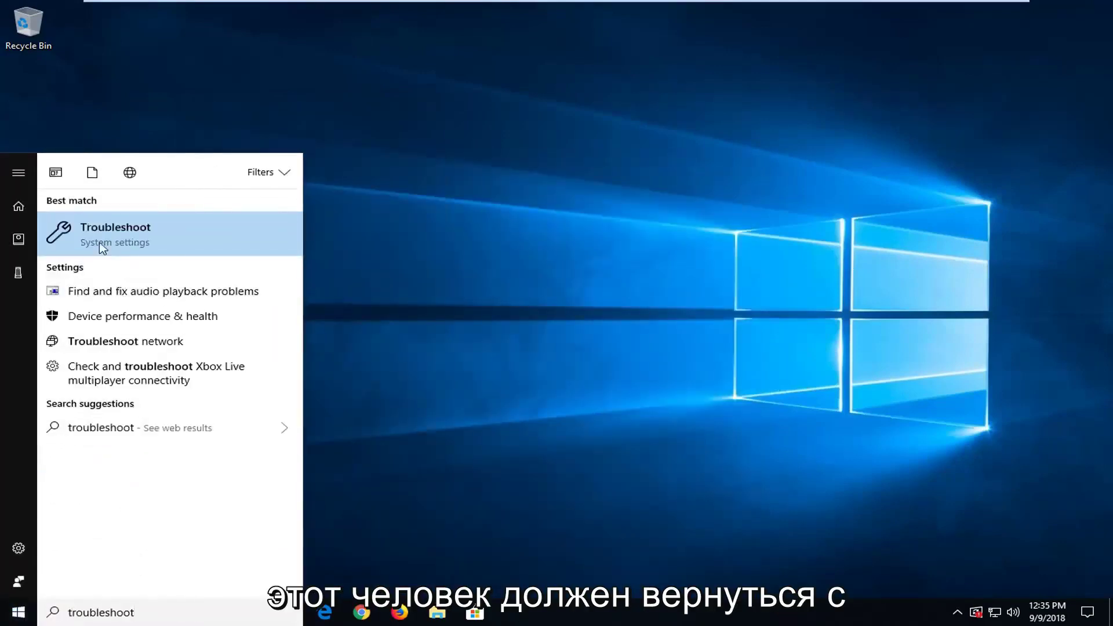
Open the Troubleshoot settings page and expand the Playing Audio troubleshooter entry
click(101, 230)
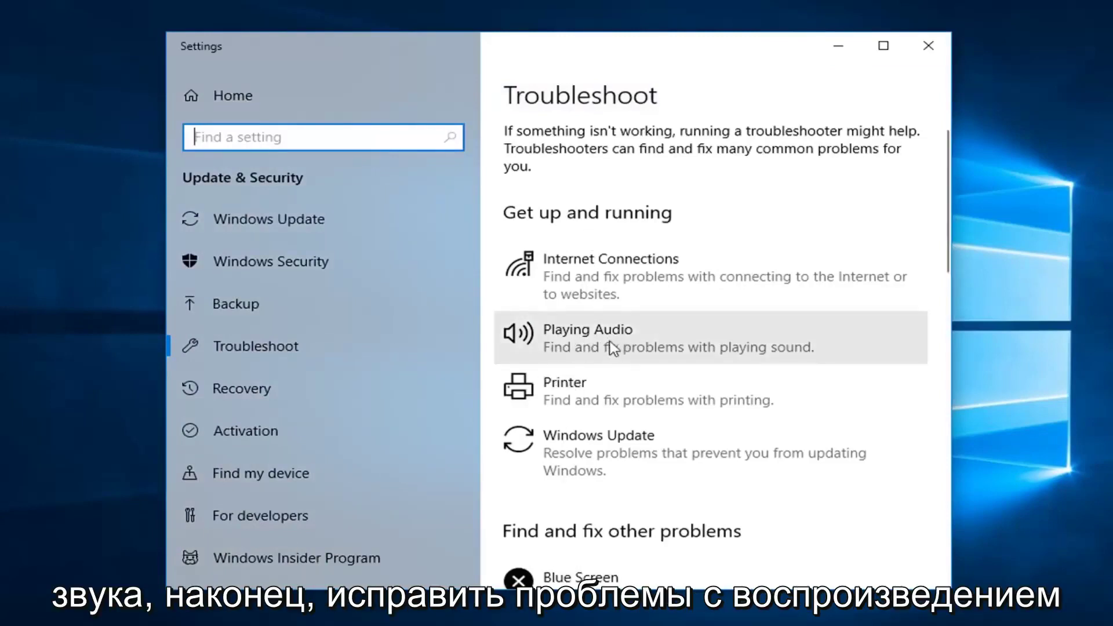
click(690, 346)
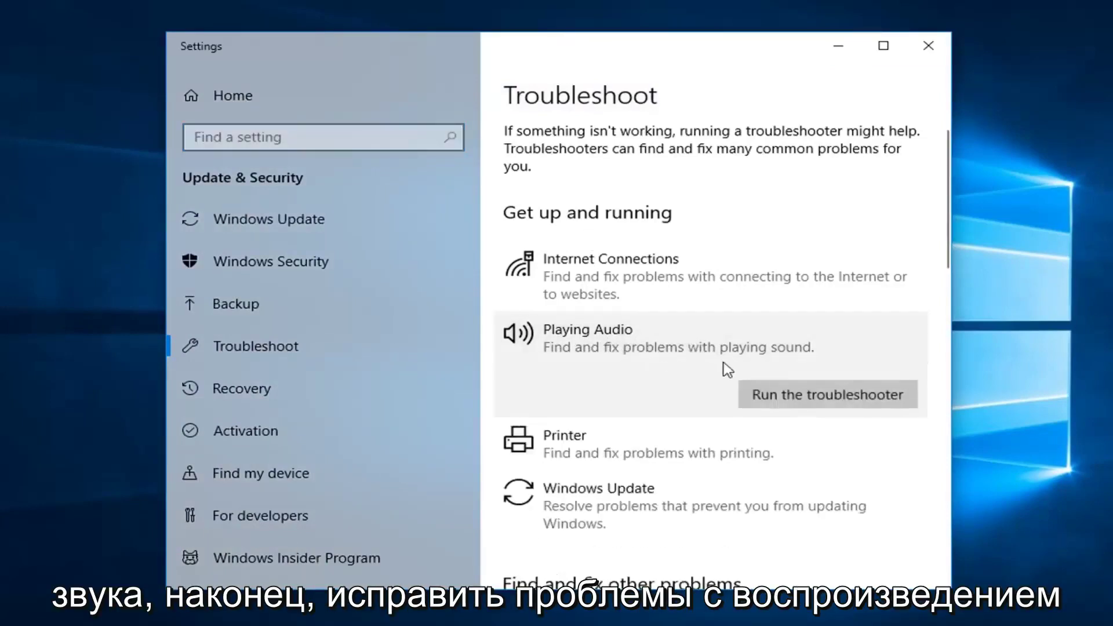
Start the Playing Audio troubleshooter and let it detect problems
click(780, 398)
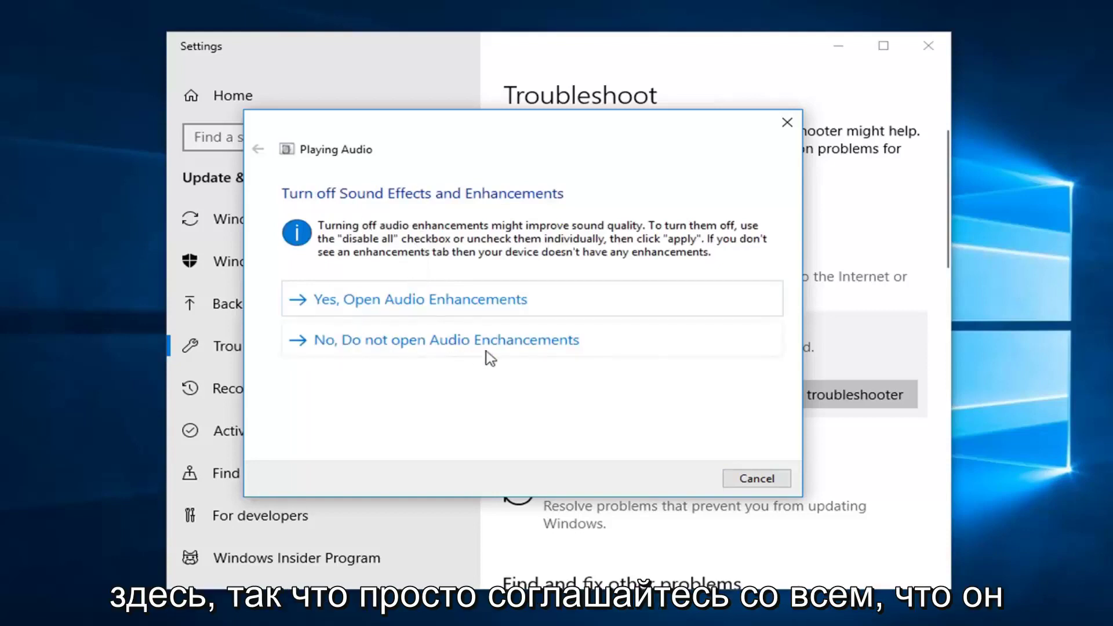
Answer 'No, Do not open Audio Enhancements' so the troubleshooter continues
click(416, 342)
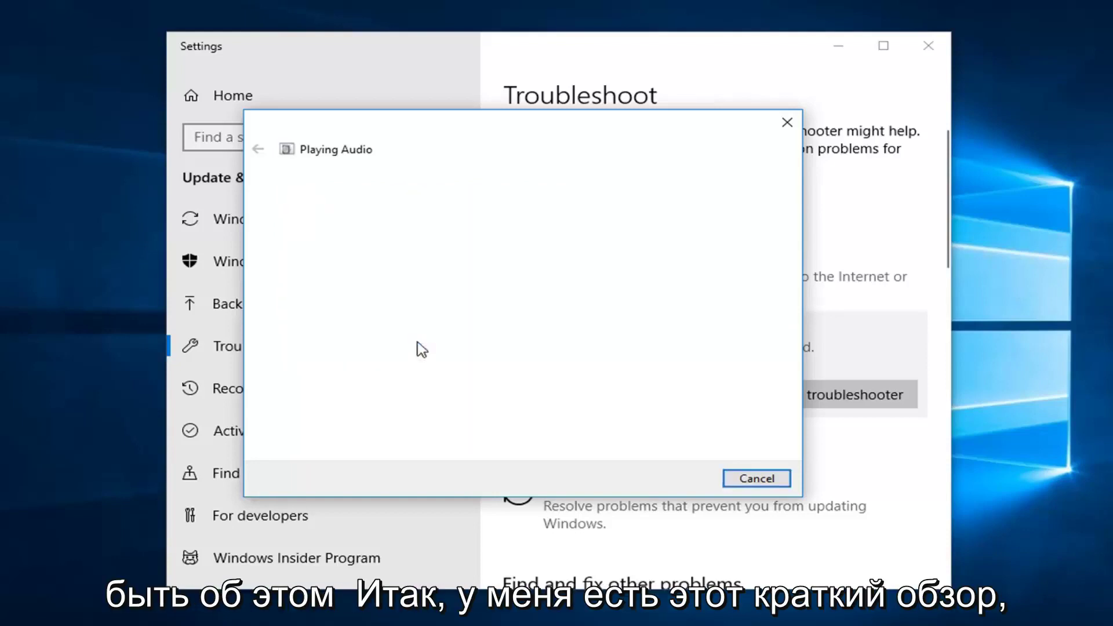